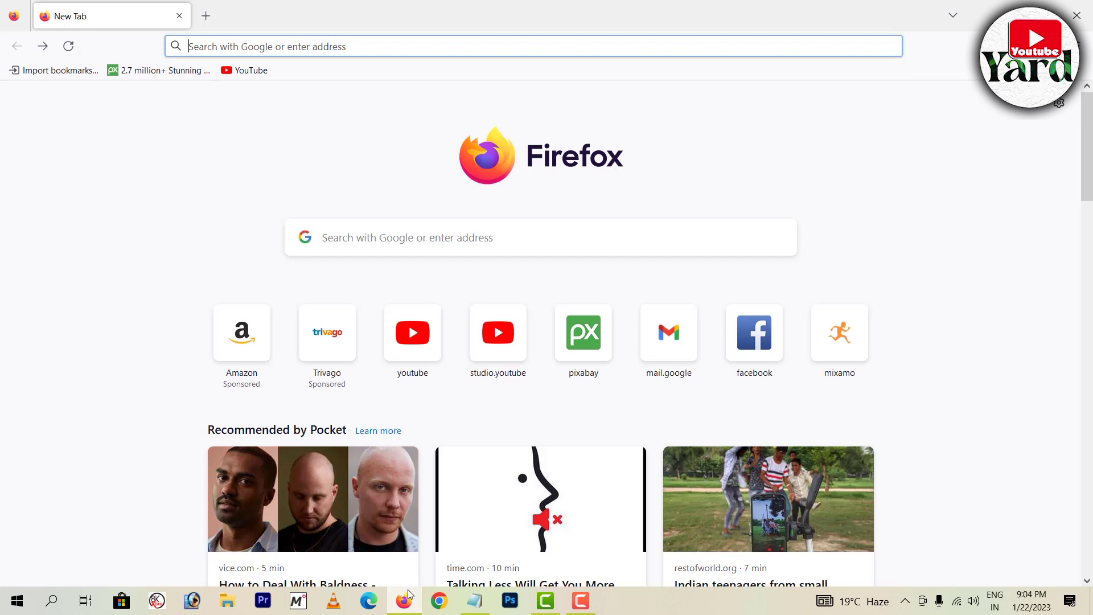
- Search Google for "chatgpt"
click(247, 46)
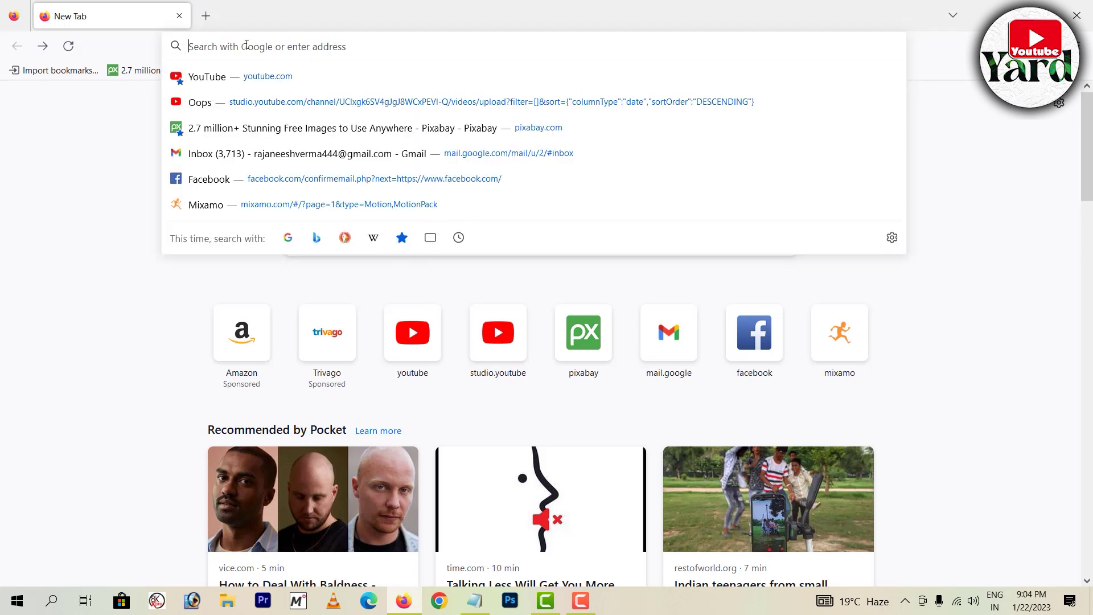
text(cha)
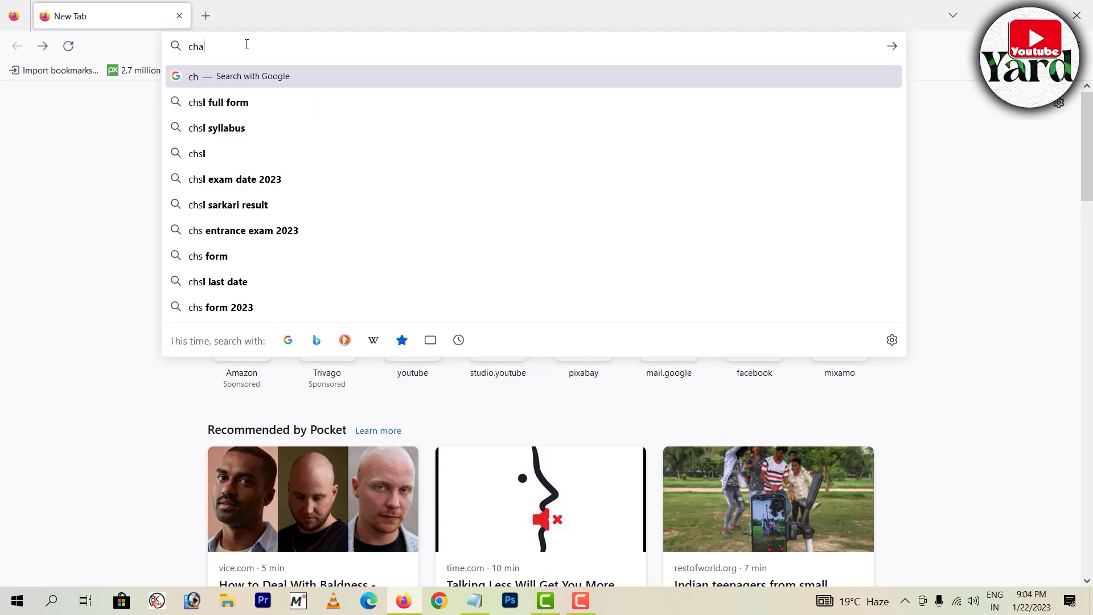
text(ltgpt)
key(Return)
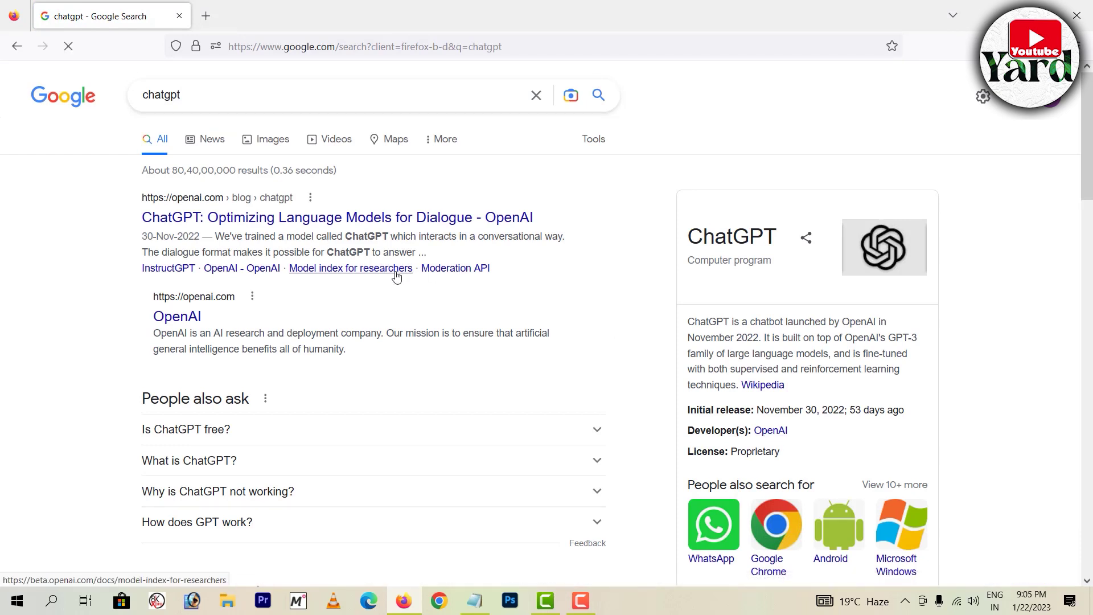
- Open the OpenAI search result "ChatGPT: Optimizing Language Models for Dialogue"
mouse_move(117, 187)
mouse_down()
mouse_move(321, 234)
mouse_move(541, 235)
mouse_up()
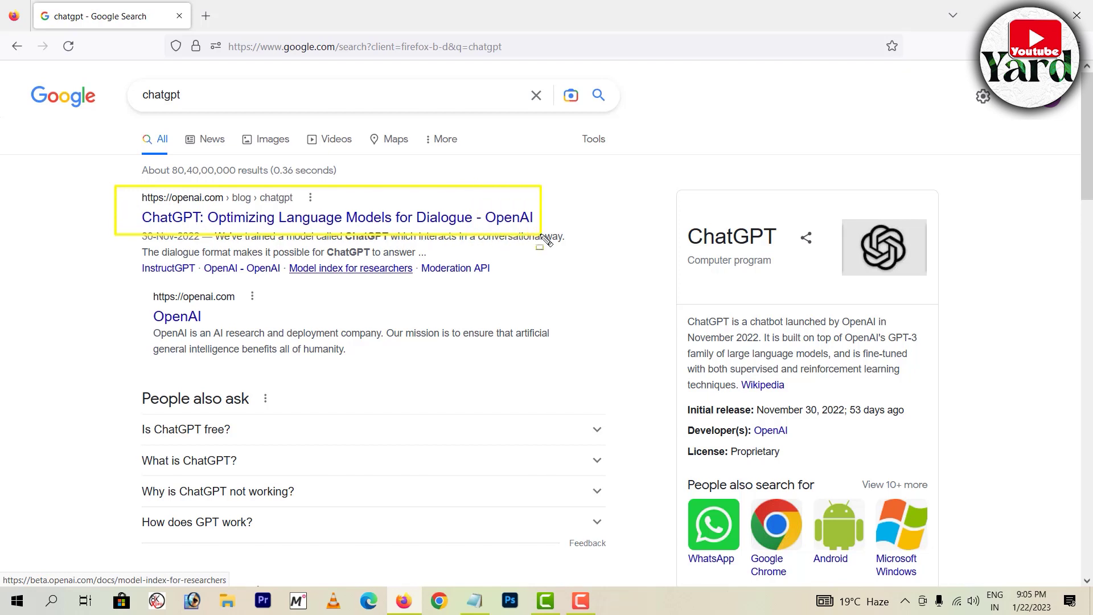
key(Escape)
key(super+space)
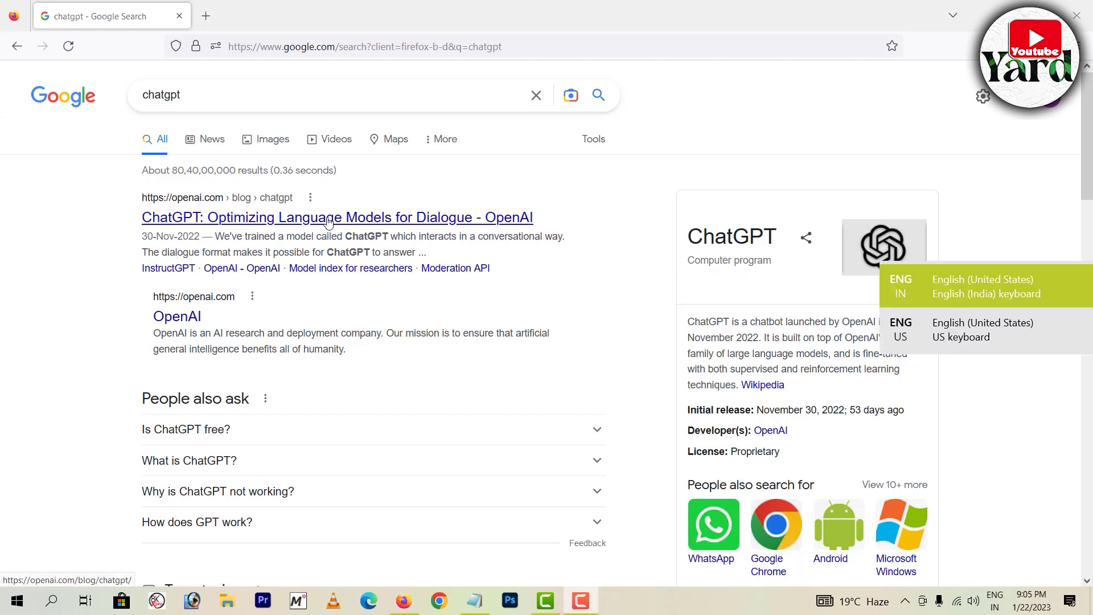
click(328, 222)
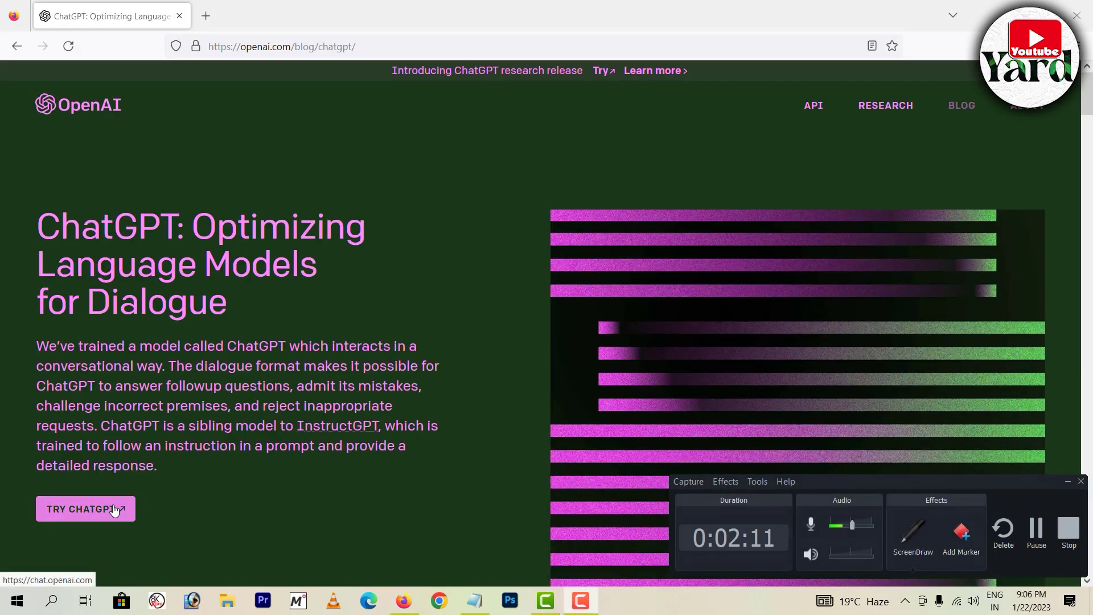
- Choose to try ChatGPT from the OpenAI blog page and go to the ChatGPT login page
key(ctrl+shift+d)
drag(19, 486, 162, 525)
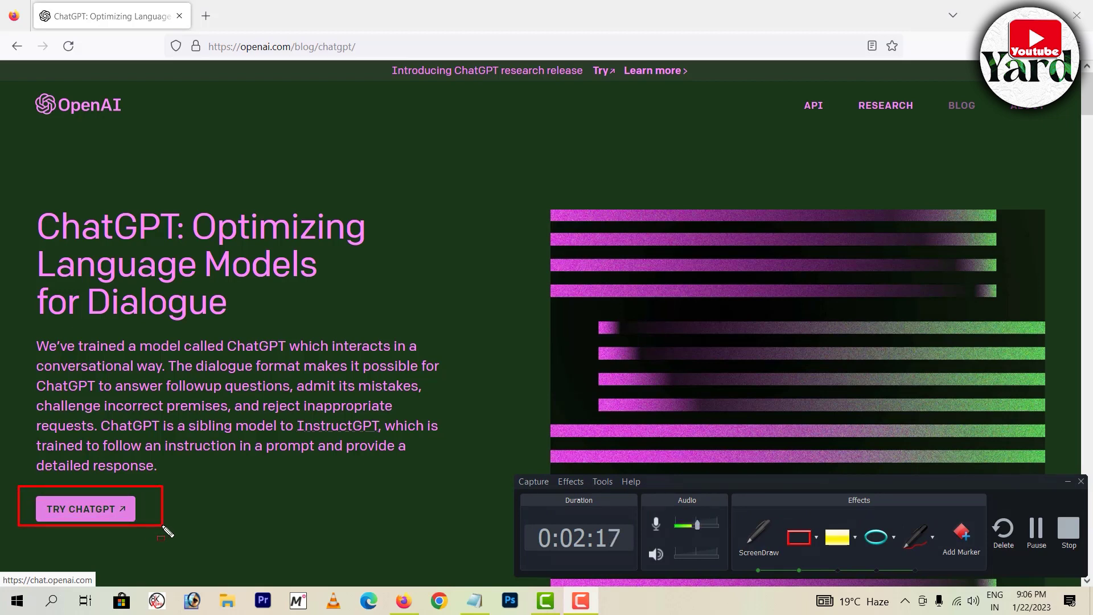
click(103, 514)
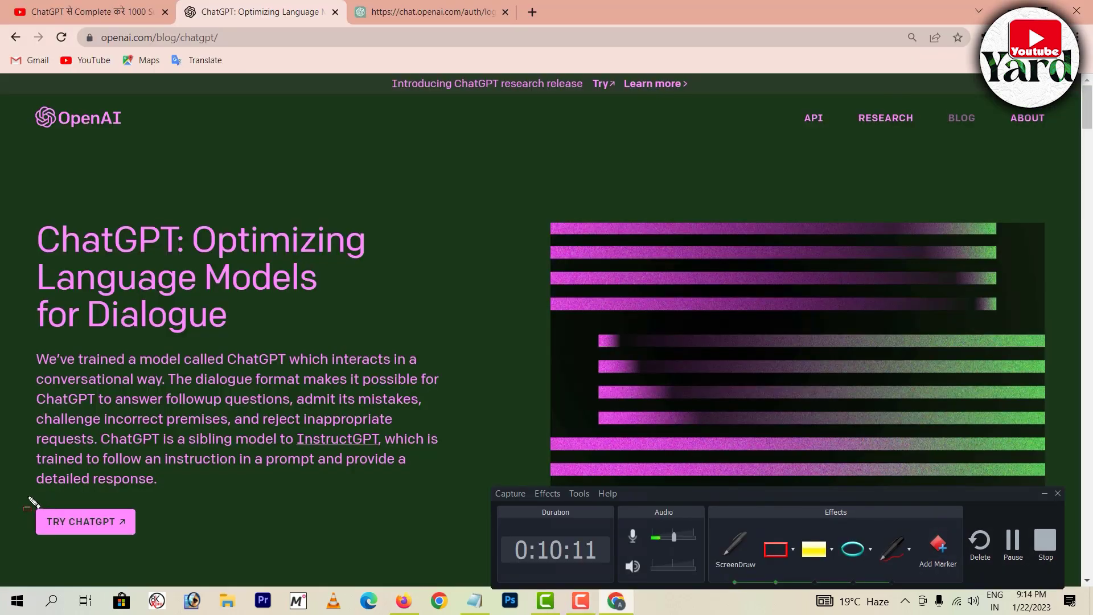
drag(23, 493, 161, 558)
key(Escape)
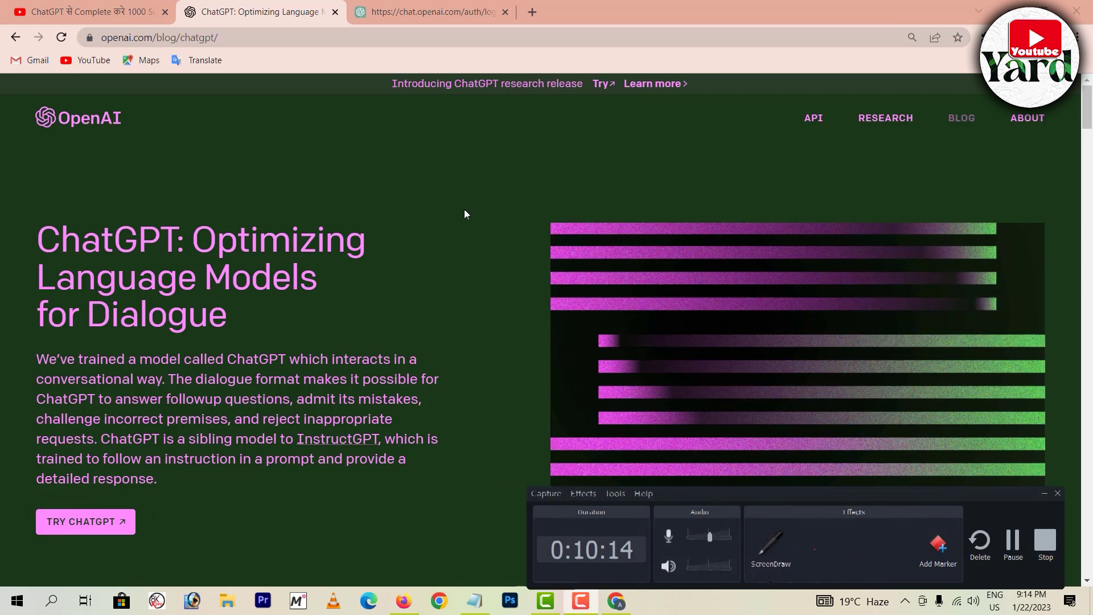
click(440, 13)
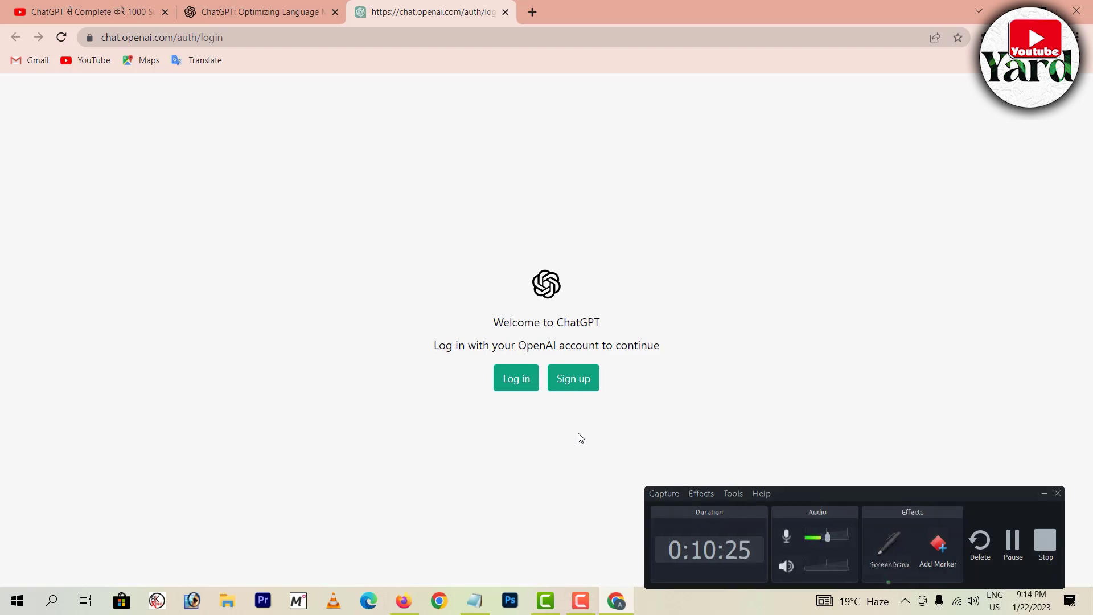
- Start signing up for a new OpenAI account from the ChatGPT welcome page
key(ctrl+shift+d)
drag(544, 358, 607, 399)
key(ctrl+shift+d)
click(582, 381)
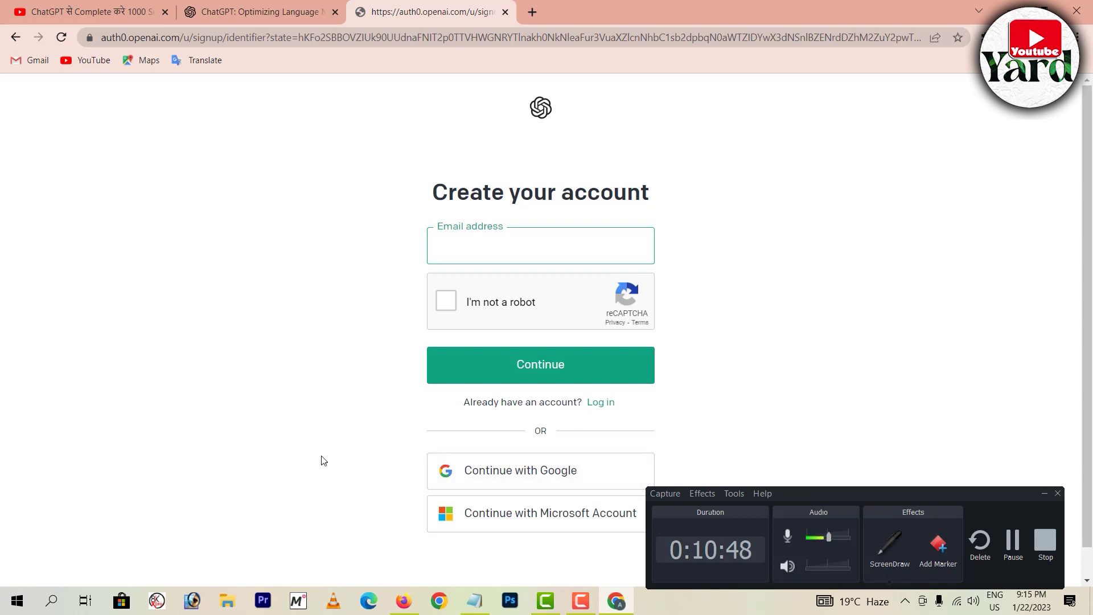
- Choose to create the OpenAI account by continuing with Google
key(ctrl+shift+d)
drag(398, 445, 676, 499)
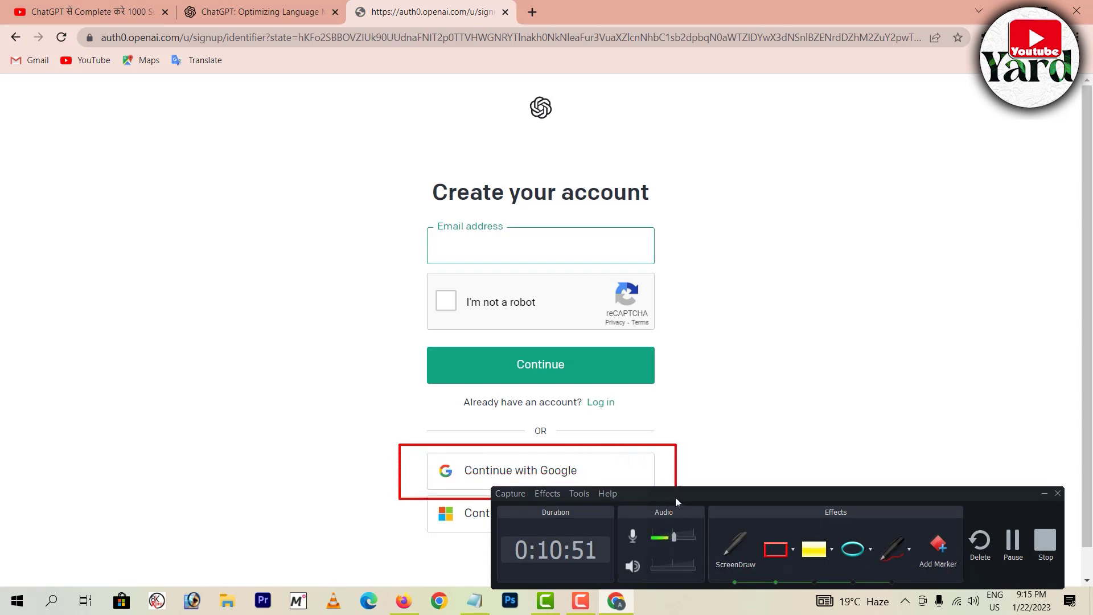
drag(403, 205, 673, 271)
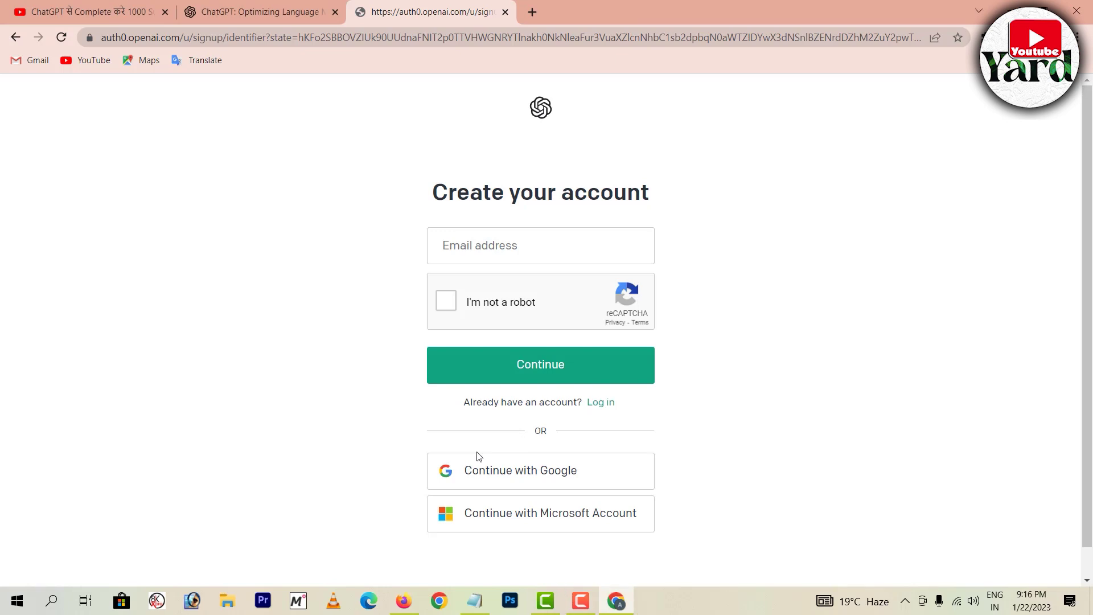
drag(422, 445, 652, 496)
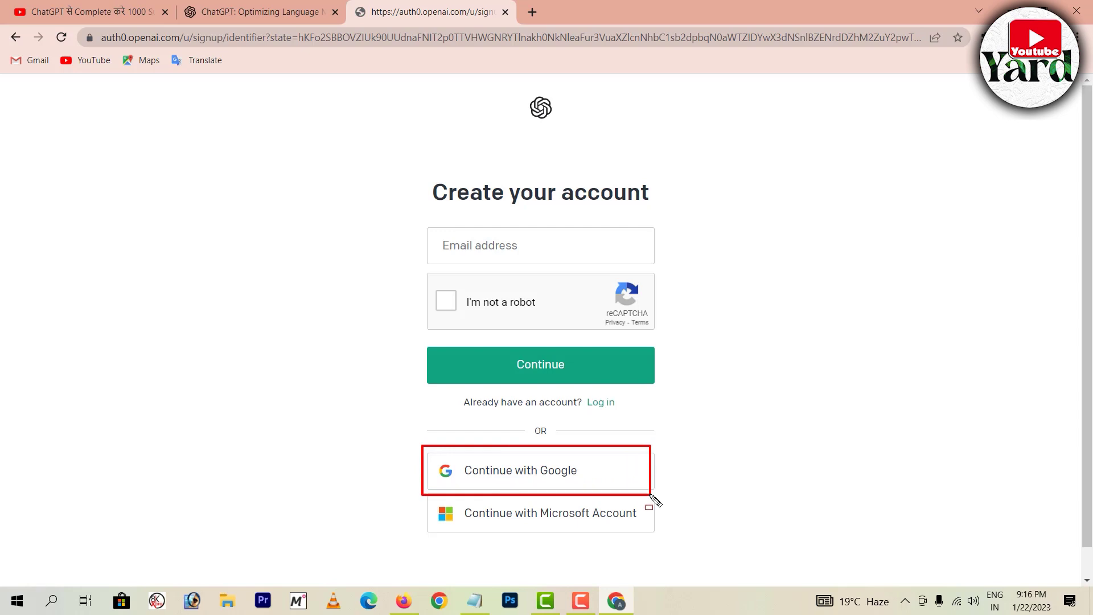
click(530, 480)
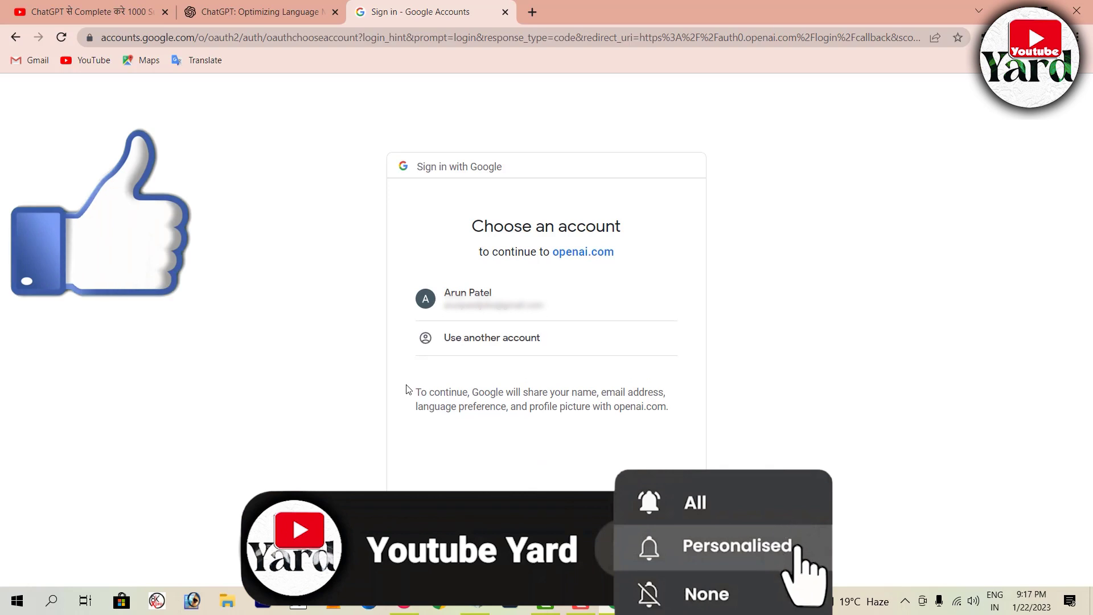
- Select the listed Google account to continue to openai.com
mouse_move(393, 269)
mouse_down()
mouse_move(502, 312)
mouse_move(566, 319)
mouse_up()
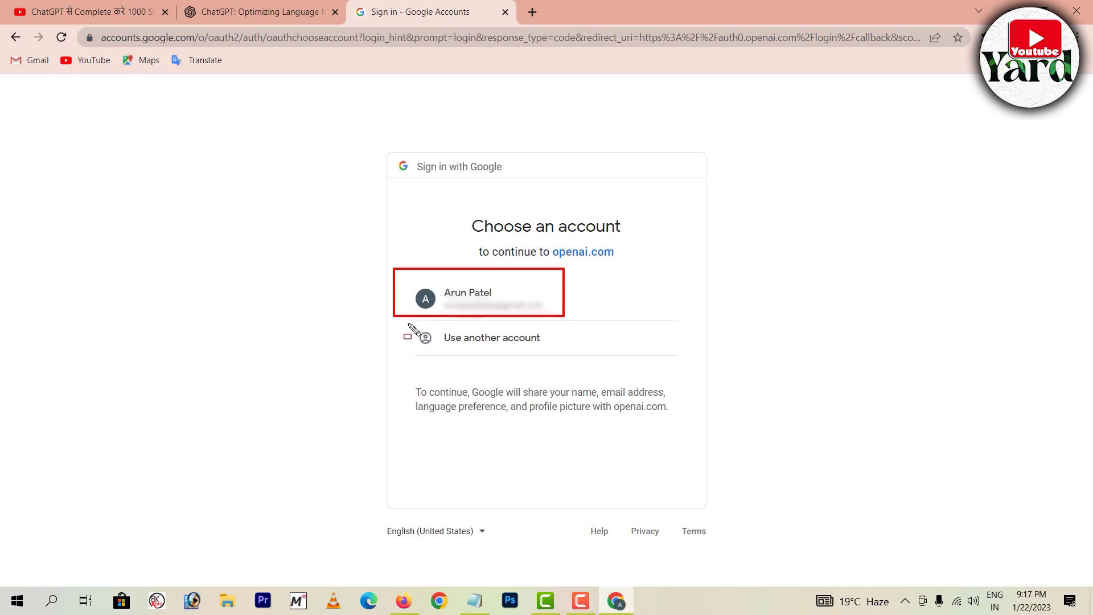
mouse_move(408, 324)
mouse_down()
mouse_move(507, 357)
mouse_move(557, 359)
mouse_up()
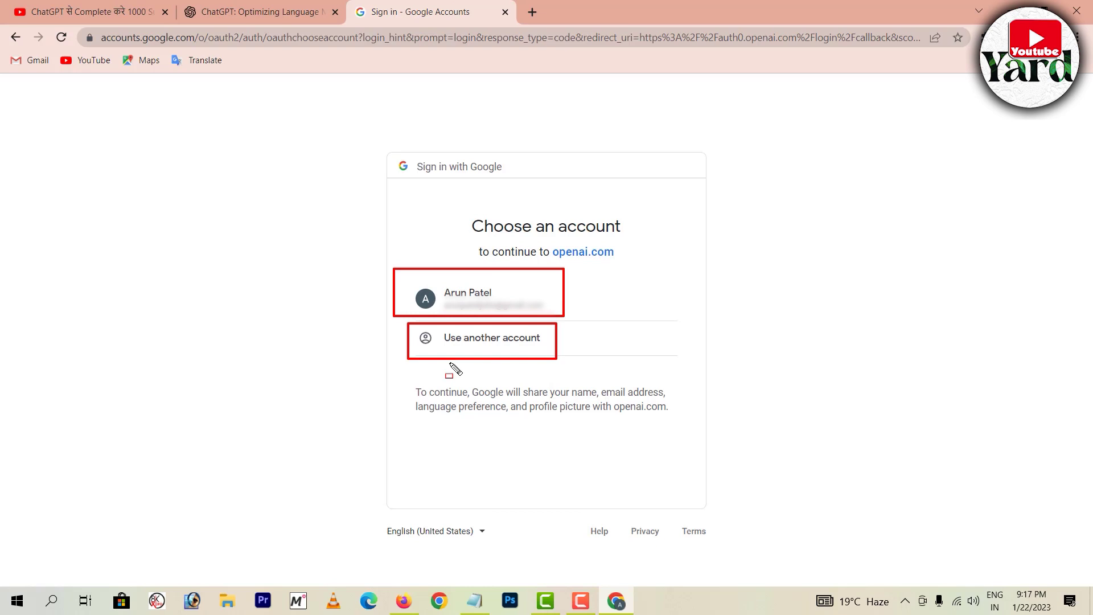
key(Escape)
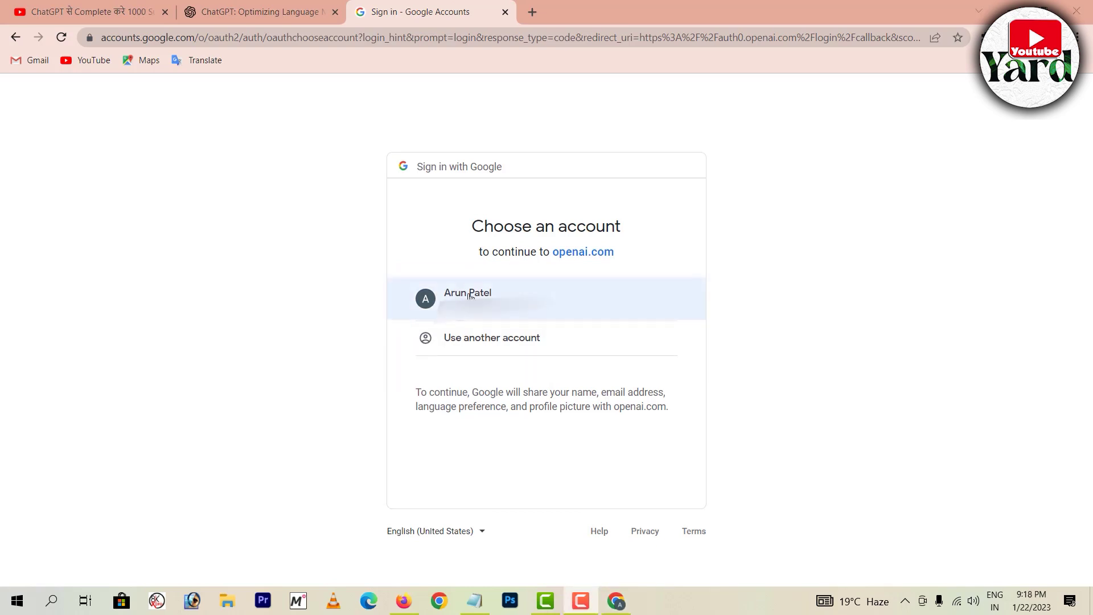
click(475, 295)
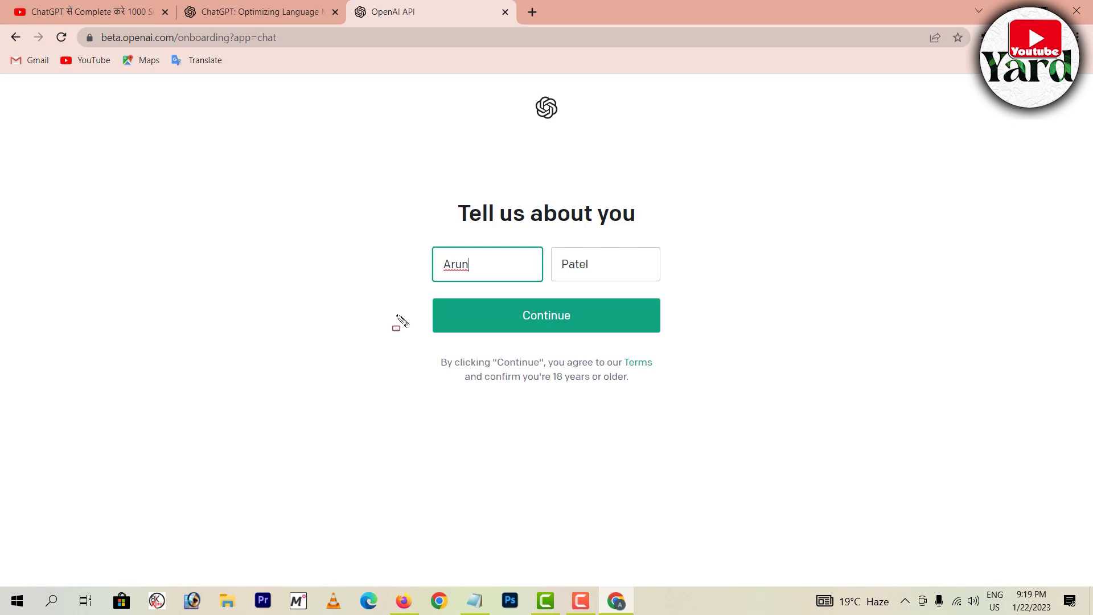
- Accept the filled-in first and last name and continue to phone verification
mouse_move(427, 285)
mouse_down()
mouse_move(581, 342)
mouse_move(666, 342)
mouse_up()
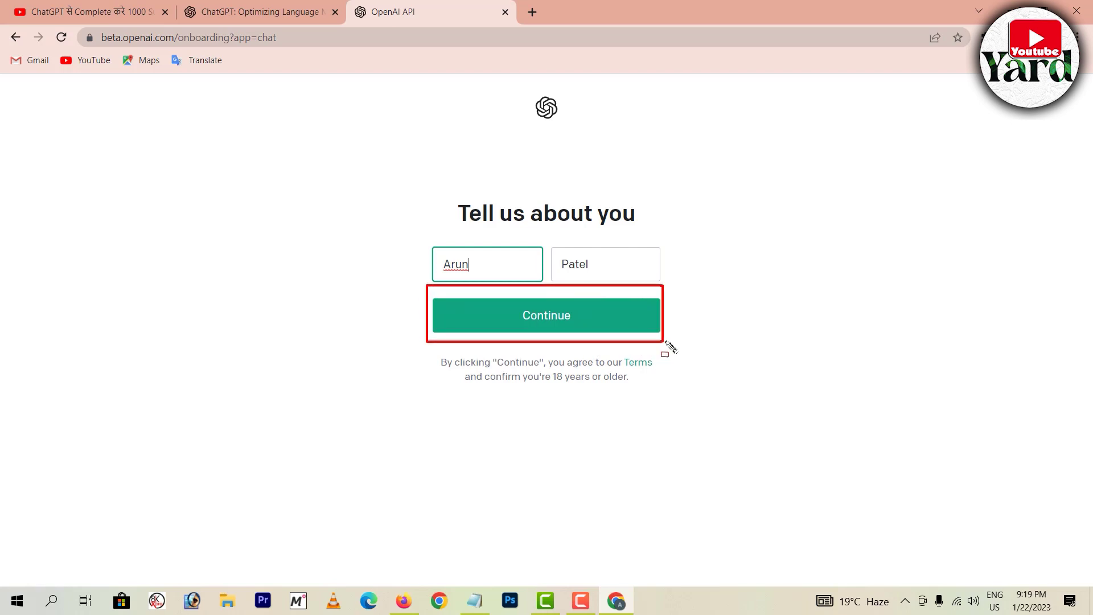
key(Escape)
click(563, 323)
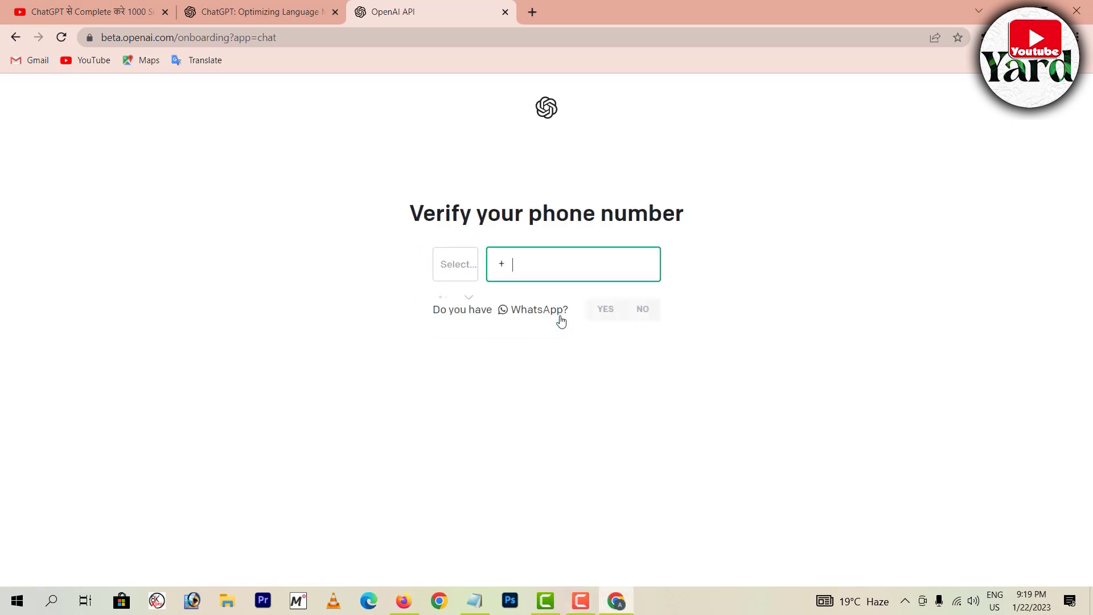
- Enter the phone number with the India country code and answer Yes to having WhatsApp
text(91)
key(ctrl+v)
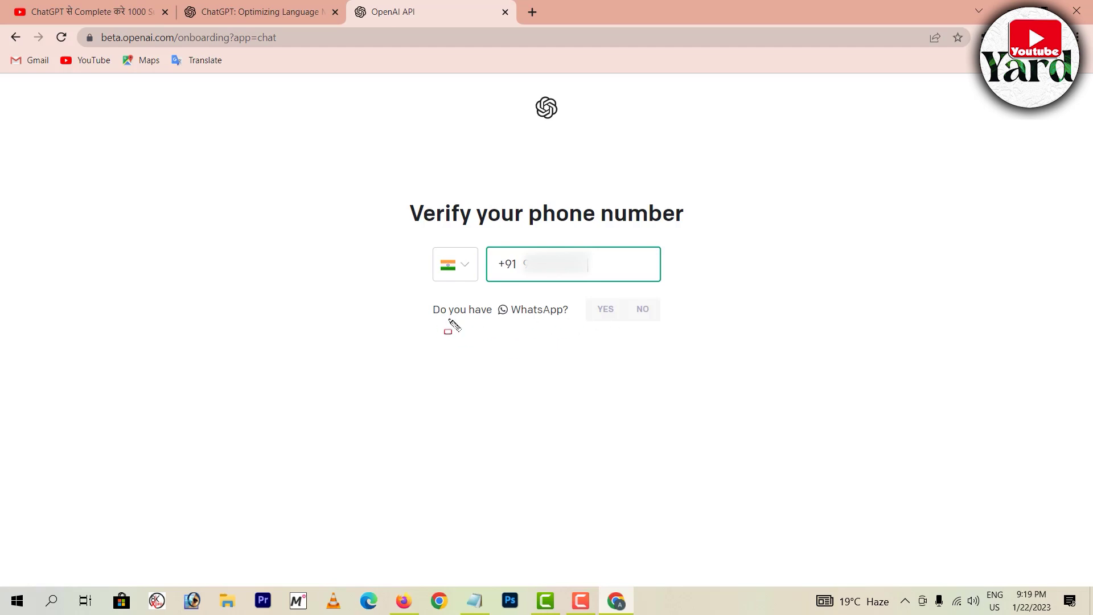
mouse_move(430, 302)
mouse_down()
mouse_move(488, 322)
mouse_move(591, 333)
mouse_move(575, 327)
mouse_up()
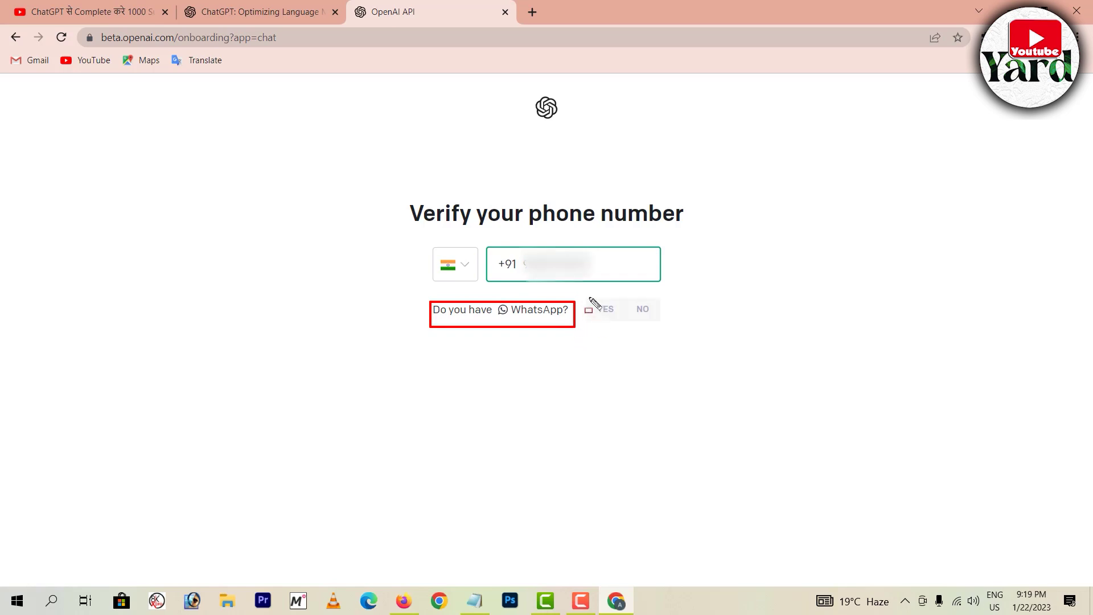
drag(588, 295, 622, 328)
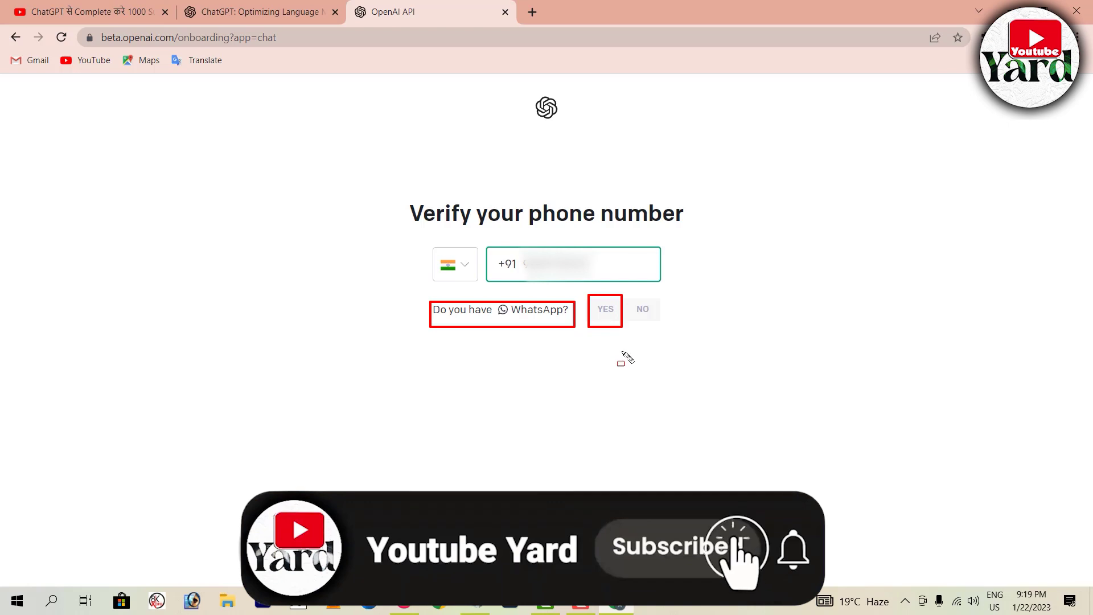
drag(632, 289, 656, 336)
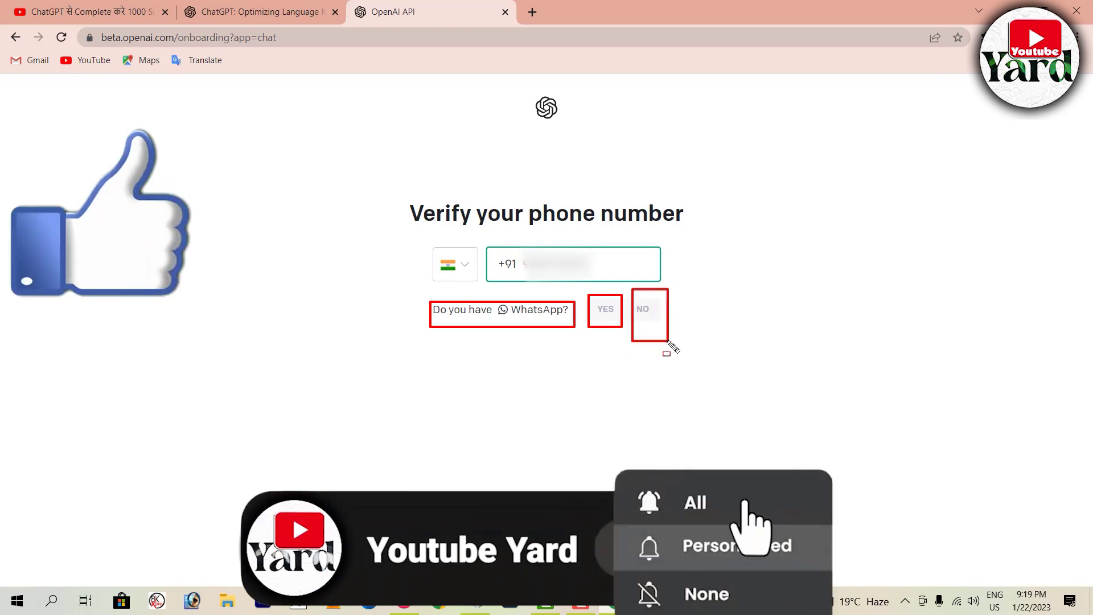
key(Escape)
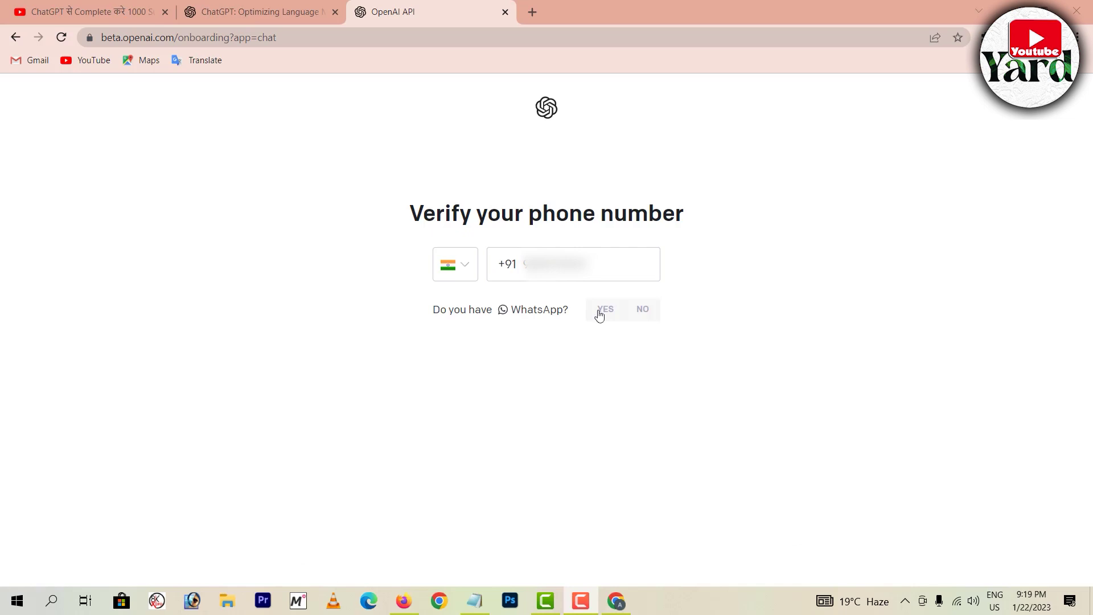
click(599, 315)
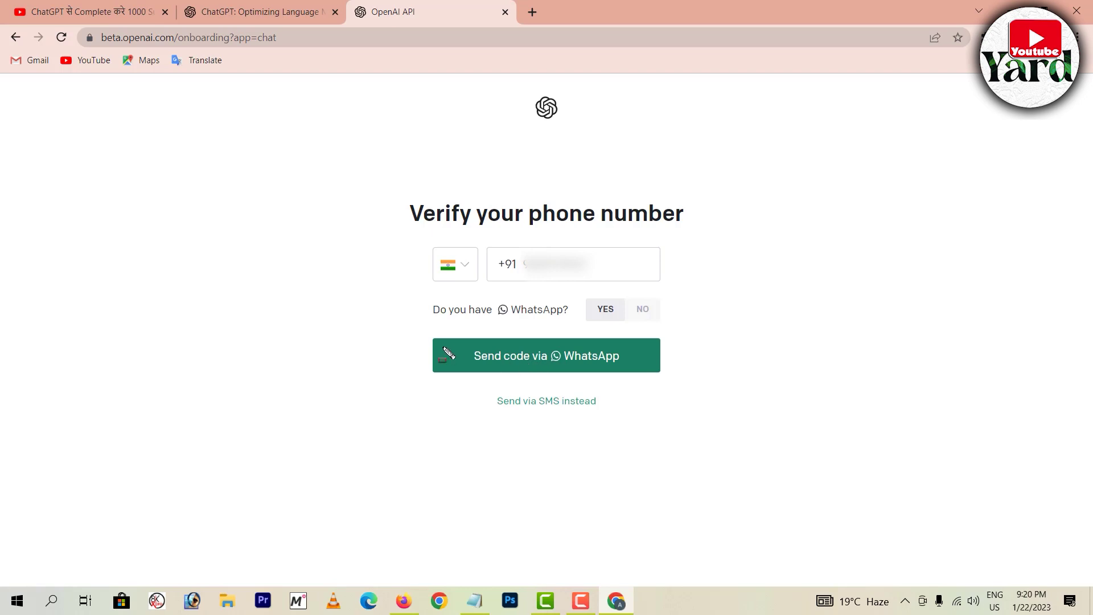
- Request the code via WhatsApp and enter the received verification code
drag(414, 336, 673, 374)
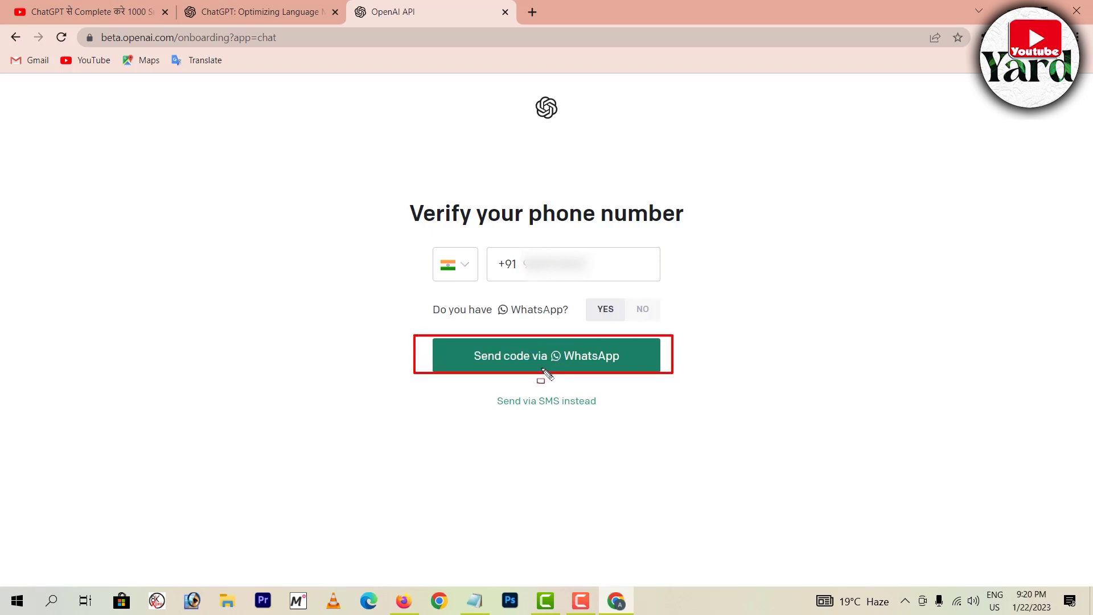
click(526, 363)
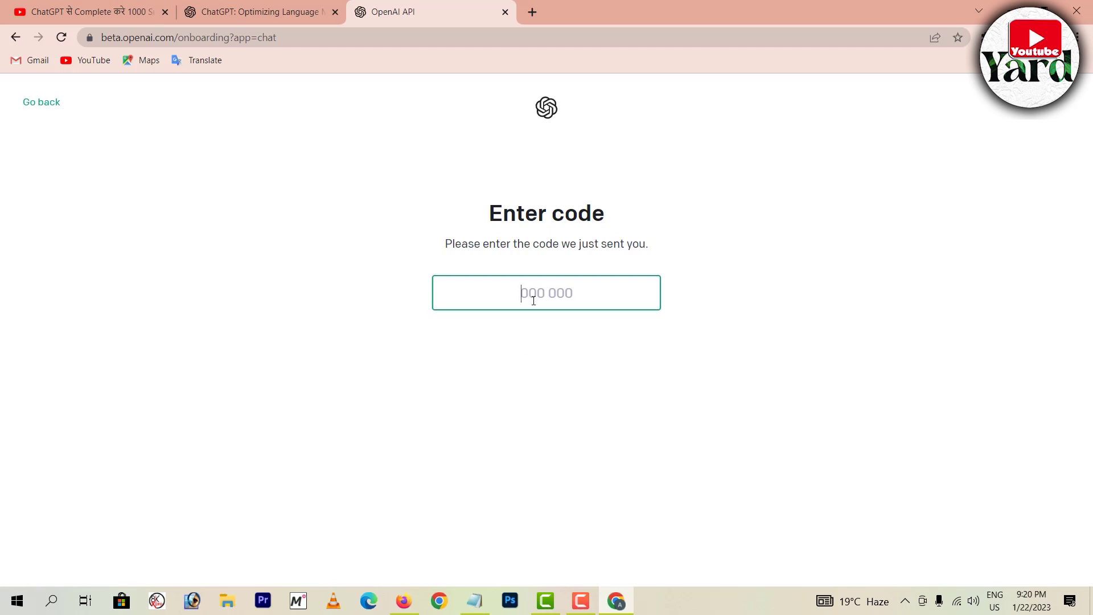
key(ctrl+v)
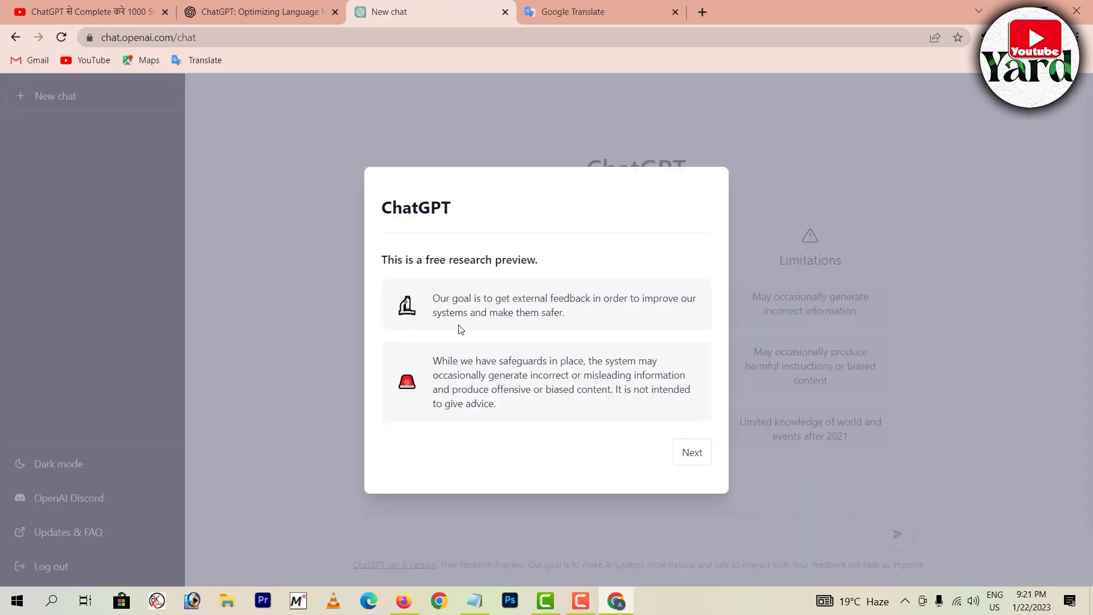
- Read the Hindi version of ChatGPT's safeguards notice in Google Translate and return to the ChatGPT page
mouse_move(382, 348)
mouse_down()
mouse_move(476, 409)
mouse_move(705, 428)
mouse_up()
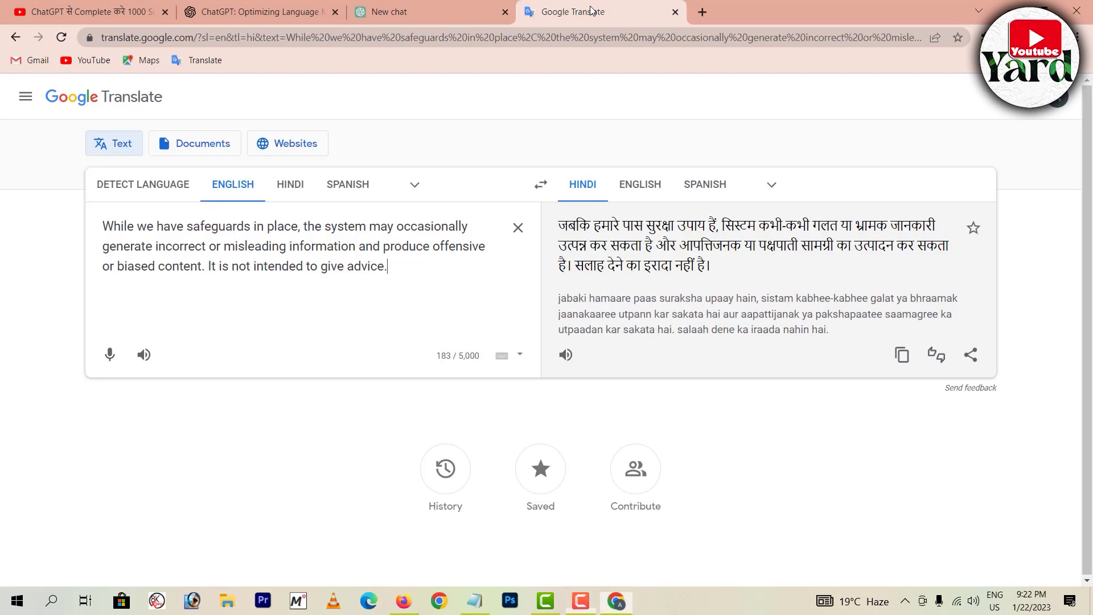
click(572, 11)
mouse_move(69, 166)
mouse_down()
mouse_move(474, 335)
mouse_move(1005, 379)
mouse_up()
drag(550, 212, 981, 297)
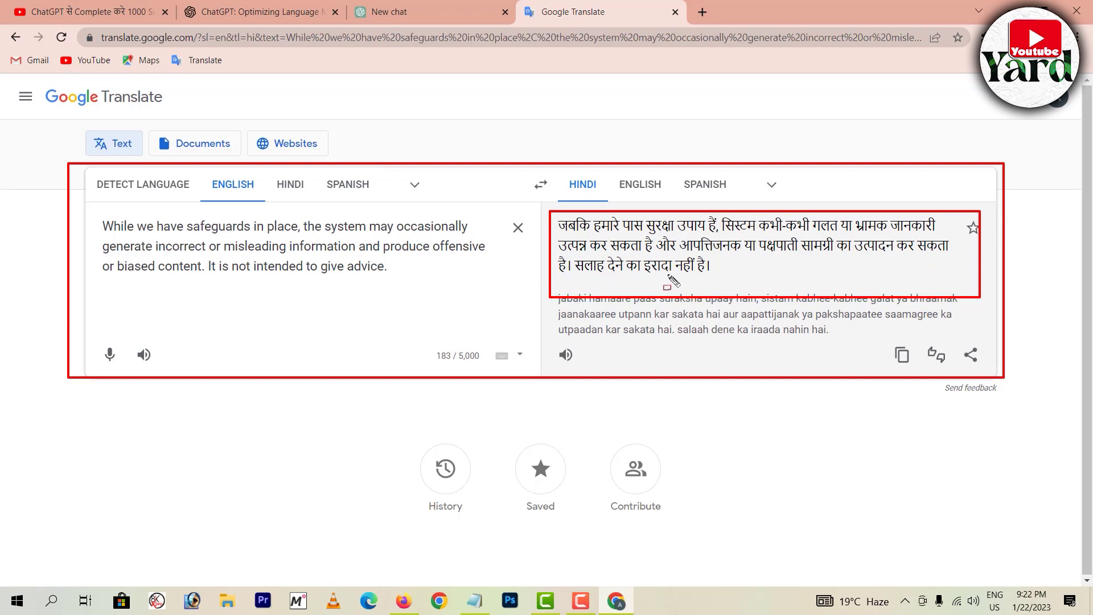
key(Escape)
click(422, 17)
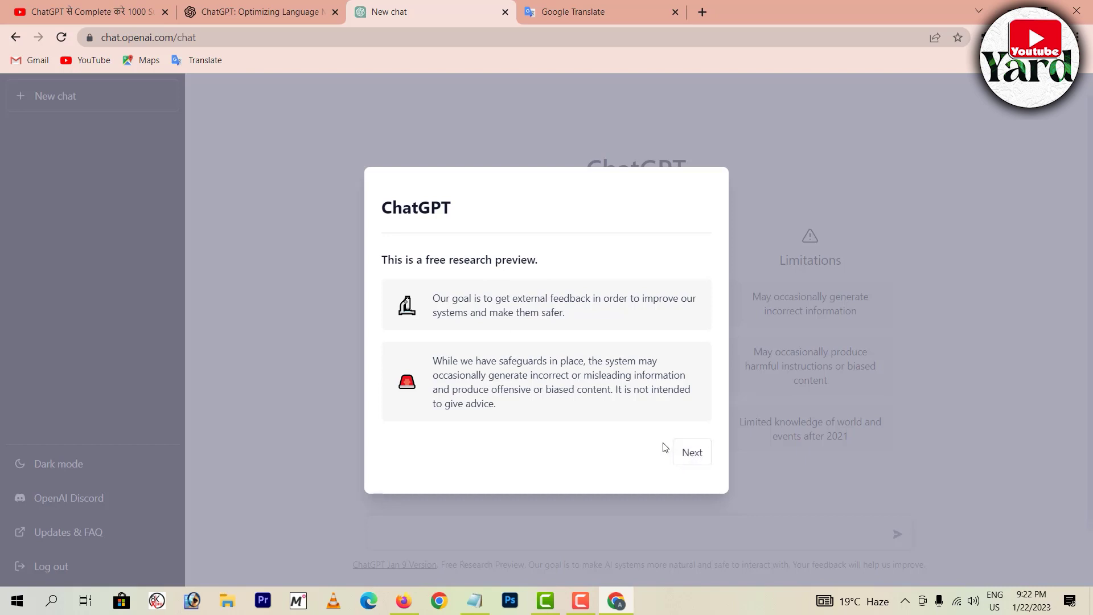
- Go through ChatGPT's research preview, data collection and feedback notices and finish the introduction
click(693, 458)
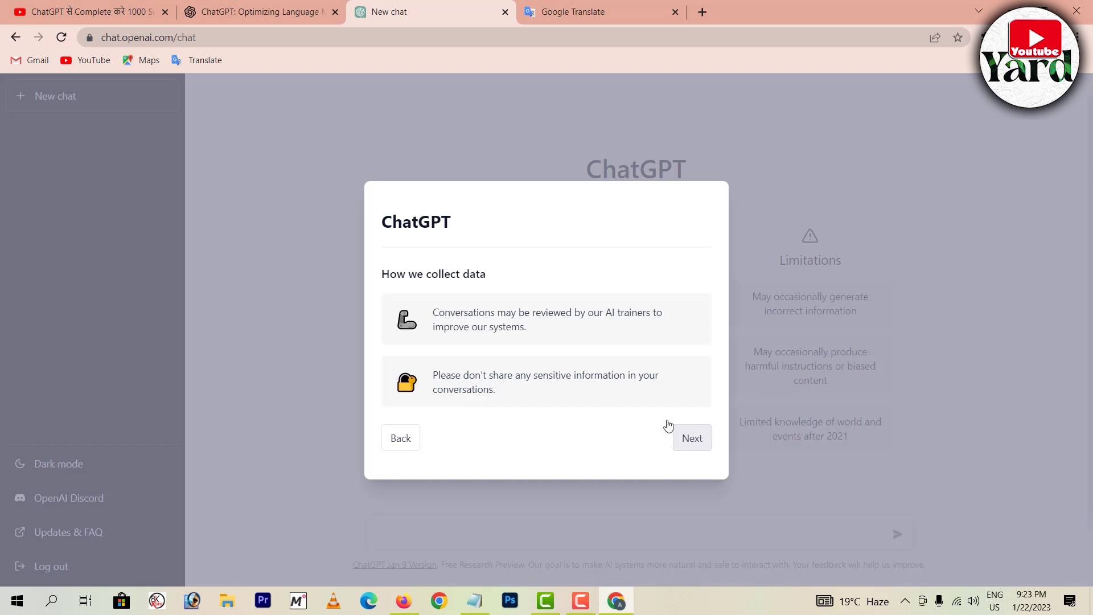
key(super+space)
click(700, 444)
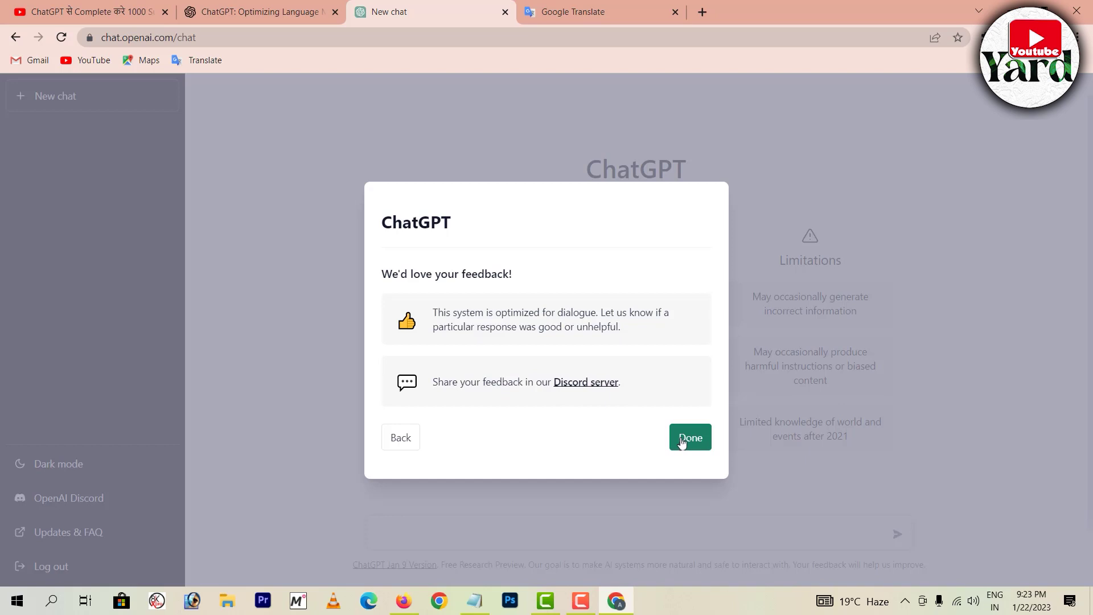
click(688, 442)
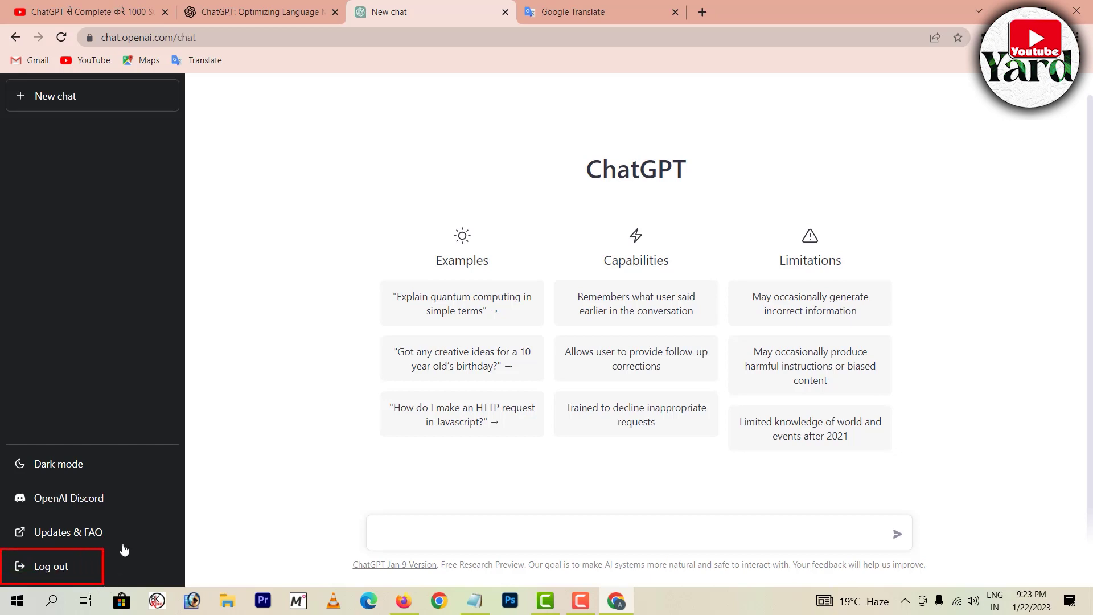
drag(5, 515, 121, 551)
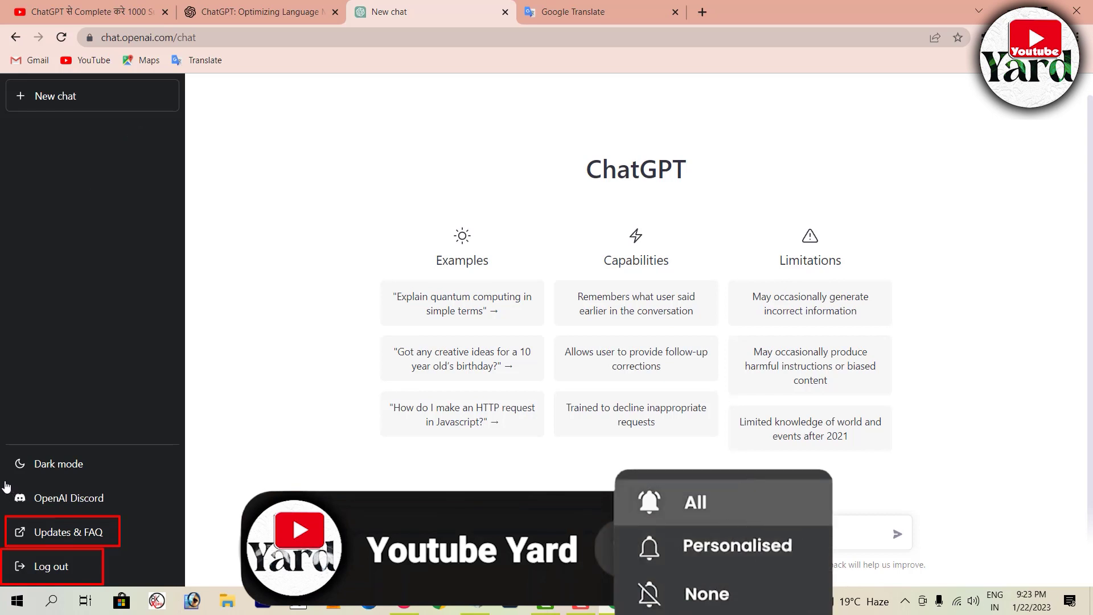
drag(4, 480, 127, 516)
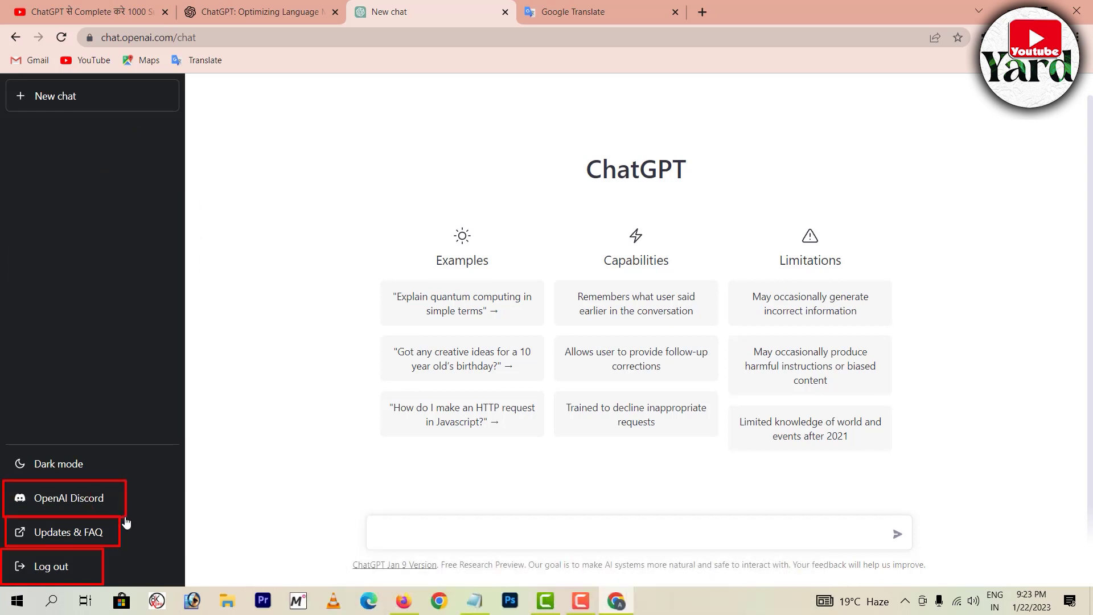